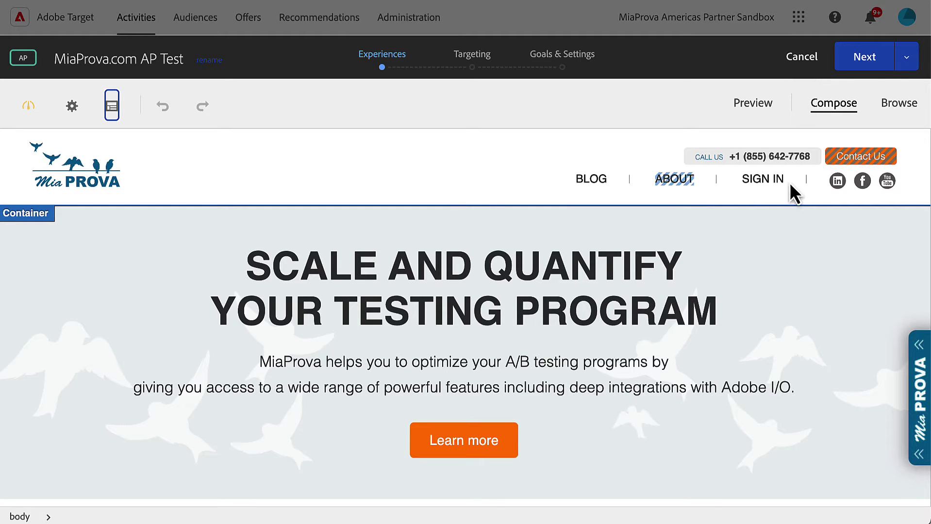
Step: Scroll down the MiaProva homepage in the MiaProva.com AP Test activity's visual editor
{"action": "scroll", "coordinate": [740, 349], "scroll_direction": "down", "scroll_amount": 1}
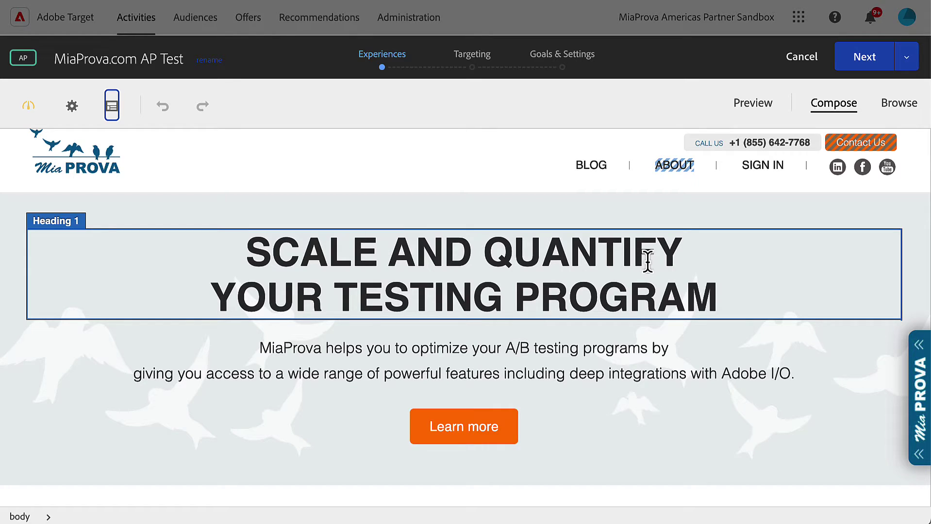
Step: Scroll through the 8 experiences listed in Manage Content, then close it with Done
{"action": "left_click", "coordinate": [112, 110]}
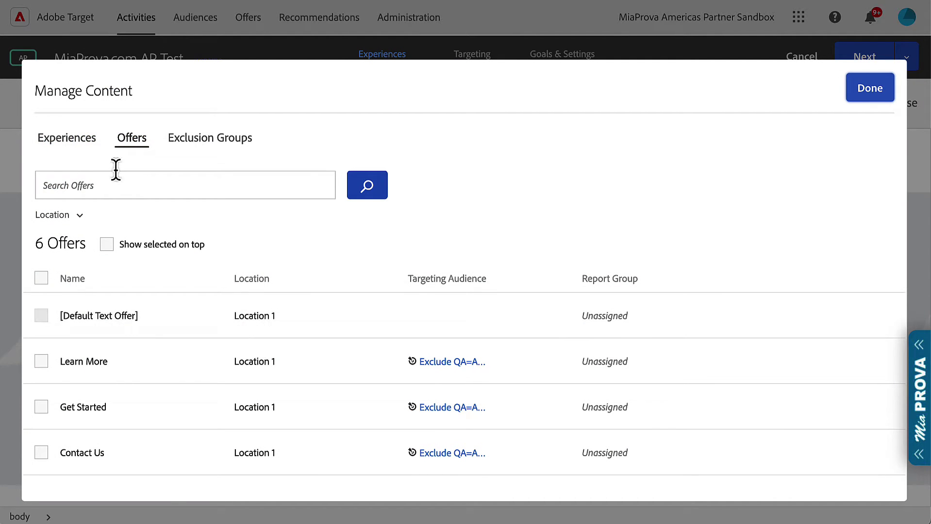
{"action": "left_click", "coordinate": [76, 140]}
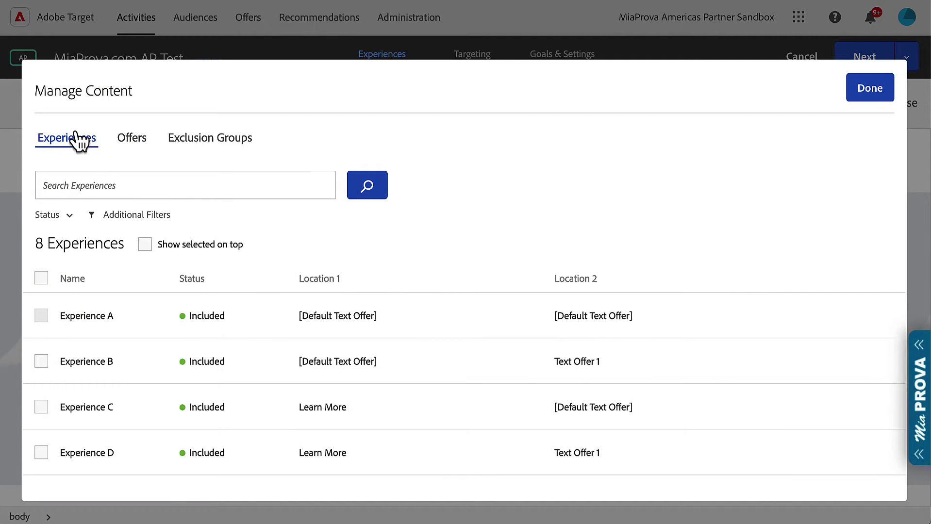
{"action": "scroll", "coordinate": [221, 414], "scroll_direction": "down", "scroll_amount": 4}
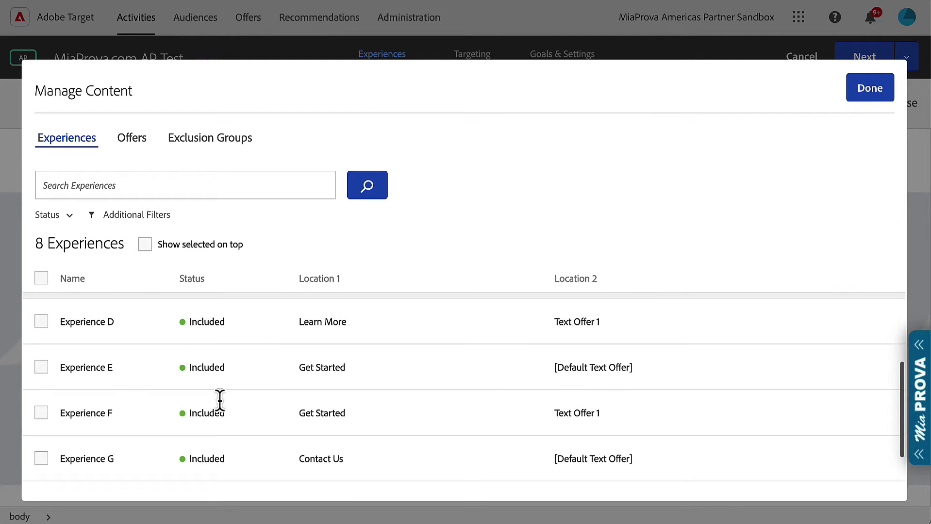
{"action": "scroll", "coordinate": [220, 402], "scroll_direction": "up", "scroll_amount": 3}
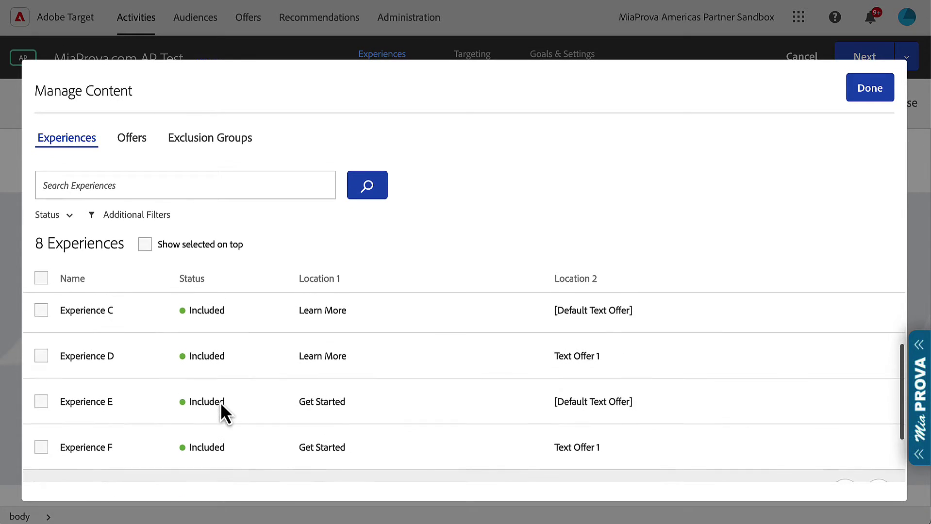
{"action": "scroll", "coordinate": [221, 403], "scroll_direction": "up", "scroll_amount": 2}
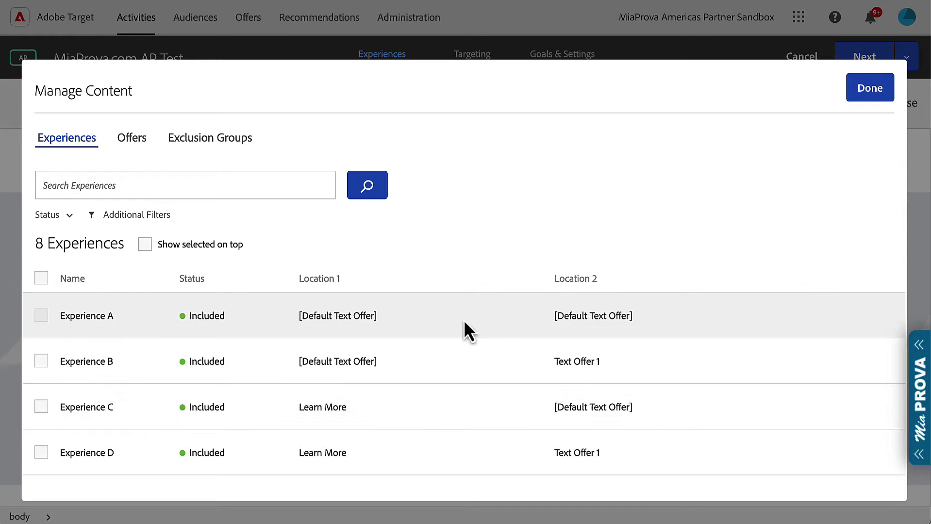
{"action": "scroll", "coordinate": [270, 340], "scroll_direction": "down", "scroll_amount": 3}
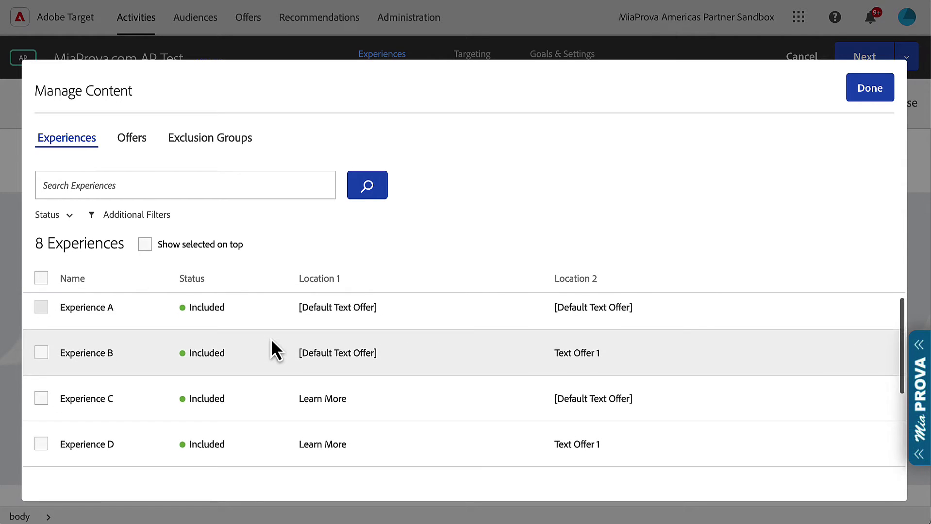
{"action": "scroll", "coordinate": [271, 339], "scroll_direction": "down", "scroll_amount": 1}
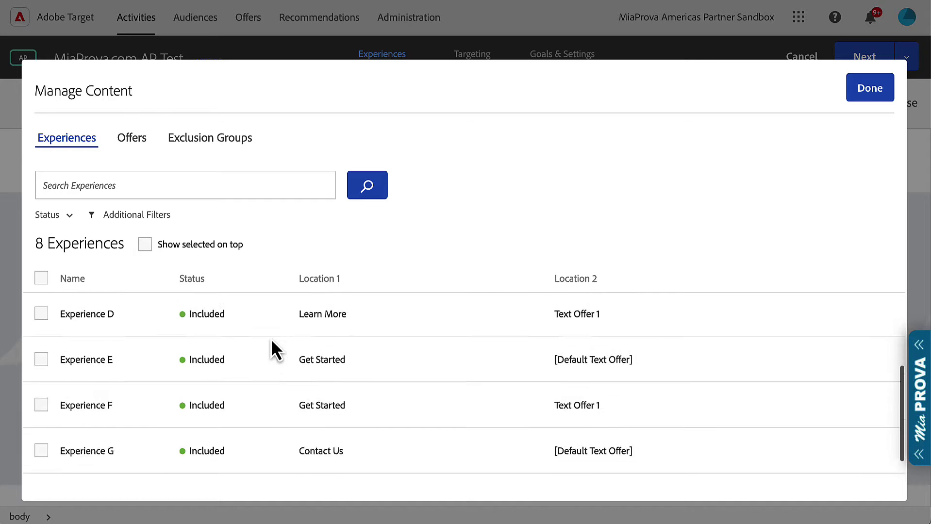
{"action": "scroll", "coordinate": [270, 339], "scroll_direction": "up", "scroll_amount": 2}
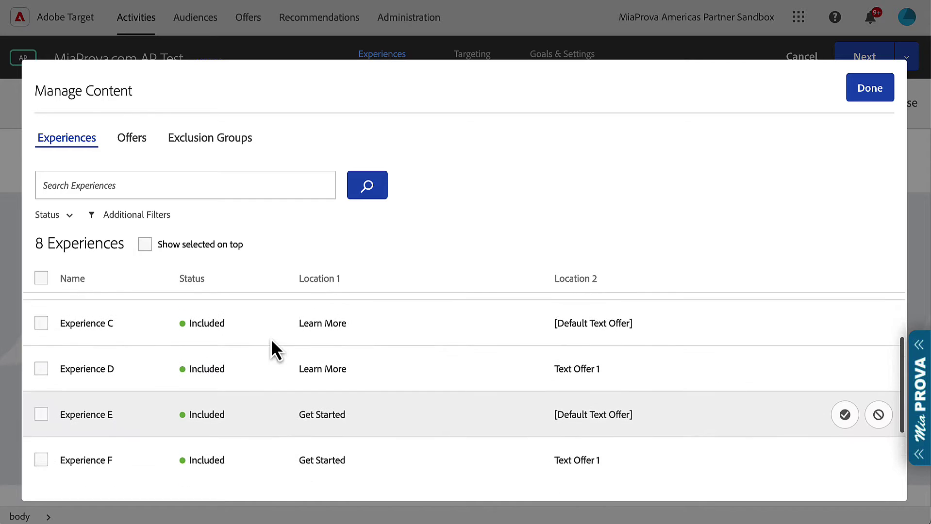
{"action": "left_click", "coordinate": [883, 93]}
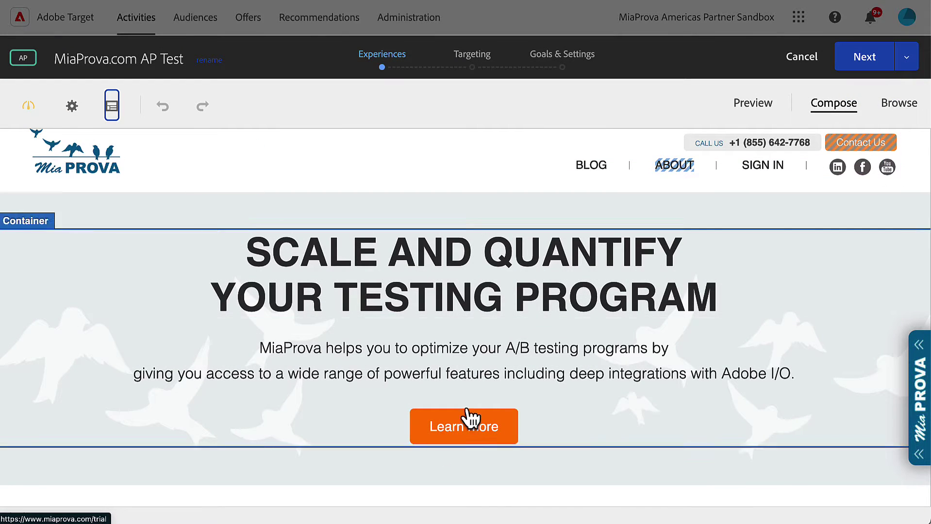
{"action": "scroll", "coordinate": [461, 454], "scroll_direction": "down", "scroll_amount": 5}
{"action": "scroll", "coordinate": [460, 450], "scroll_direction": "down", "scroll_amount": 10}
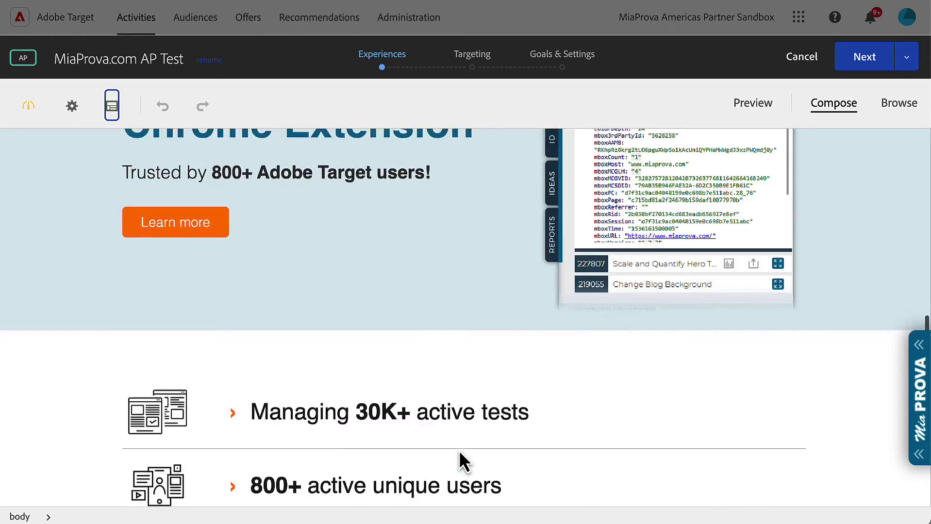
{"action": "scroll", "coordinate": [459, 450], "scroll_direction": "up", "scroll_amount": 20}
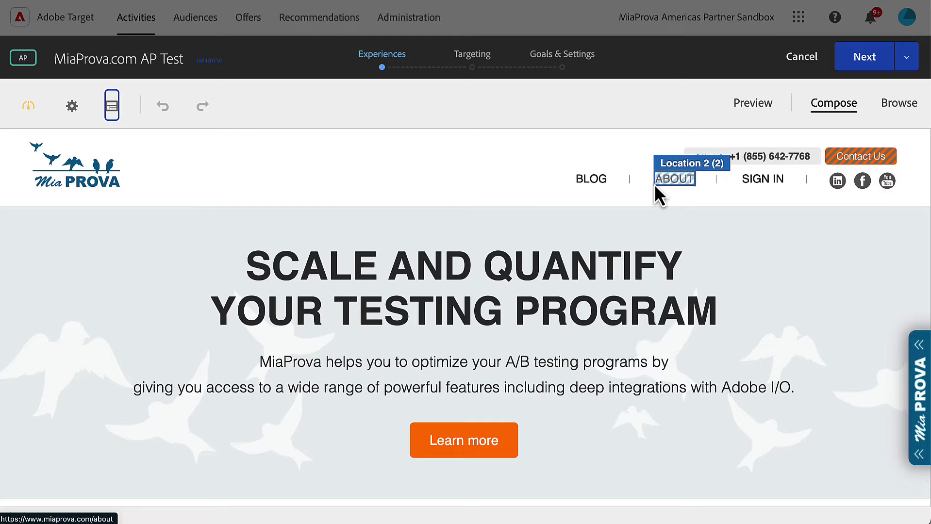
Step: In Manage Content's Offers list, open the report group setting for the Learn More offer
{"action": "left_click", "coordinate": [109, 109]}
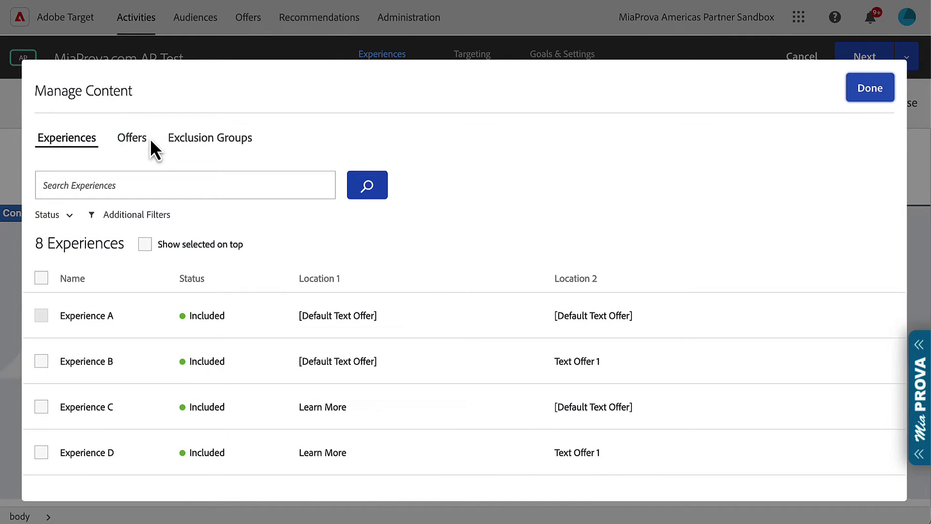
{"action": "left_click", "coordinate": [148, 141]}
{"action": "mouse_move", "coordinate": [331, 349]}
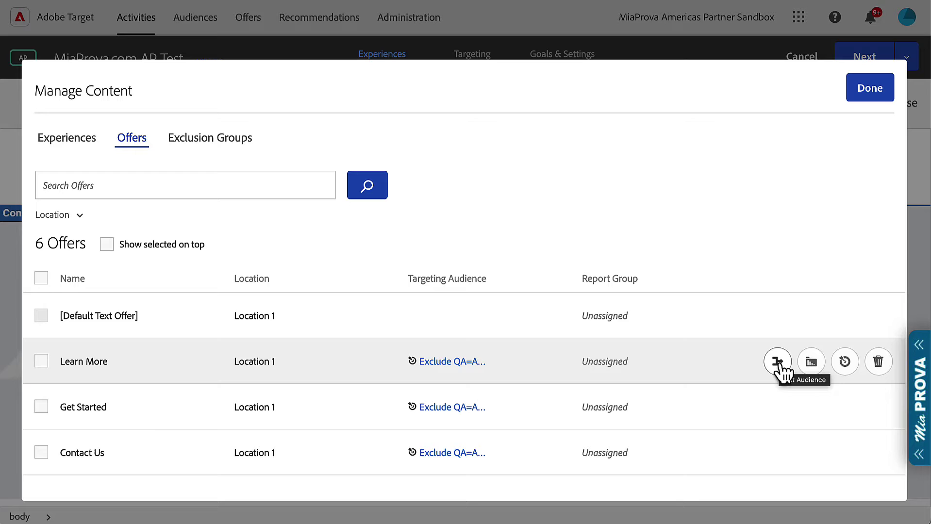
{"action": "left_click", "coordinate": [819, 369]}
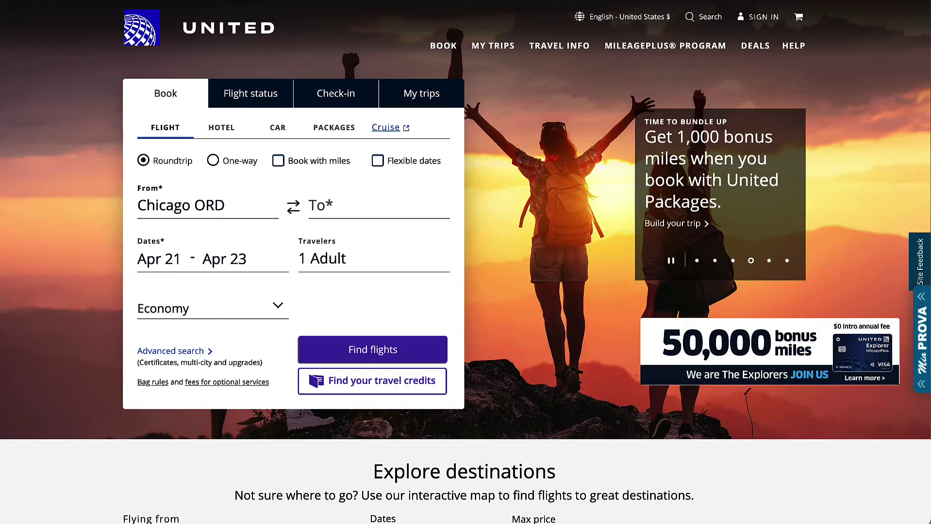
{"action": "scroll", "coordinate": [569, 216], "scroll_direction": "down", "scroll_amount": 5}
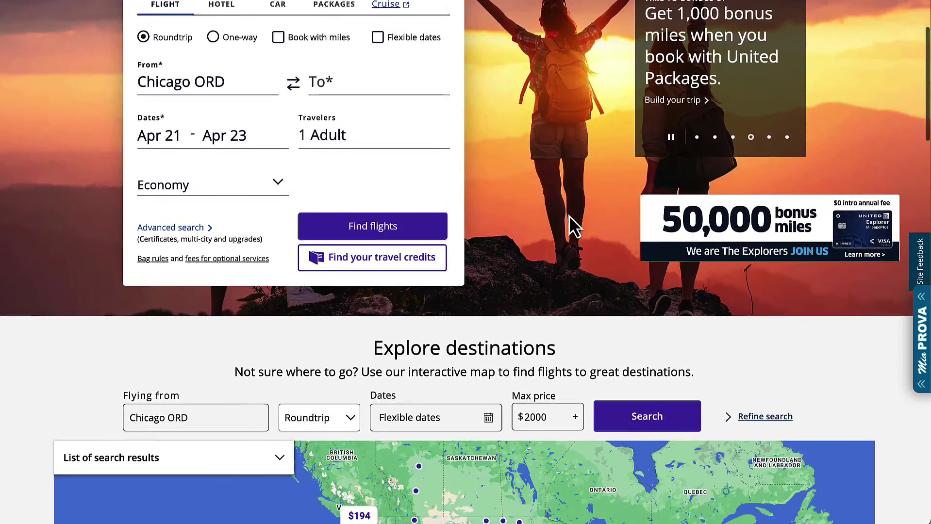
{"action": "scroll", "coordinate": [569, 223], "scroll_direction": "up", "scroll_amount": 6}
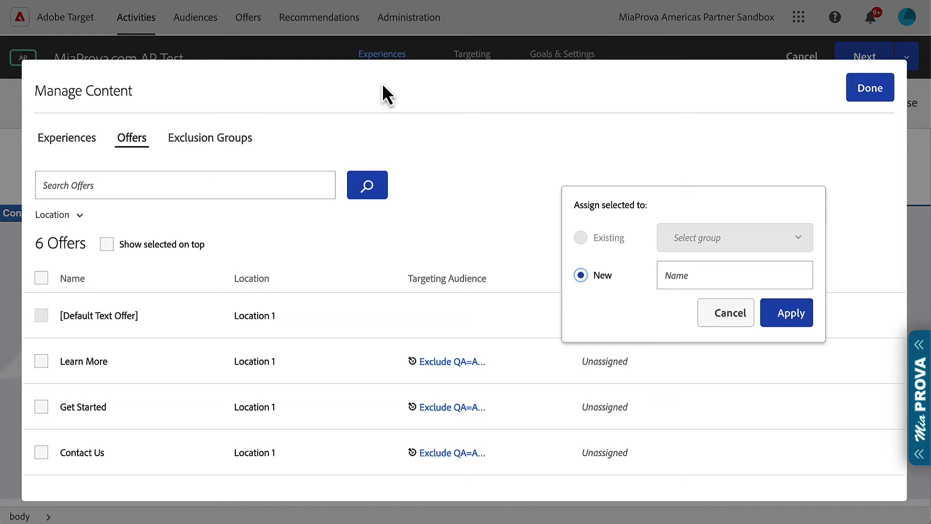
Step: Create a new report group named 'Credit Card Offer' and assign Learn More to it
{"action": "left_click", "coordinate": [711, 274]}
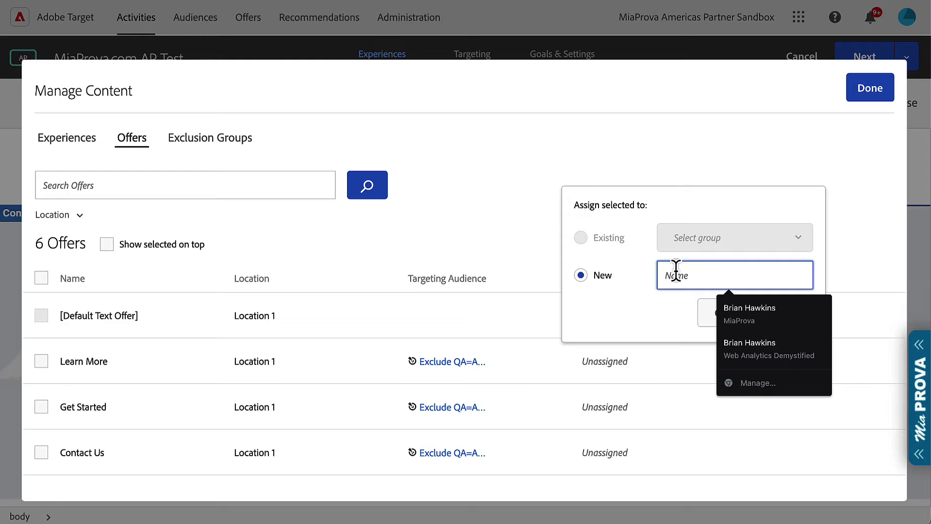
{"action": "type", "text": "Credit Card Off"}
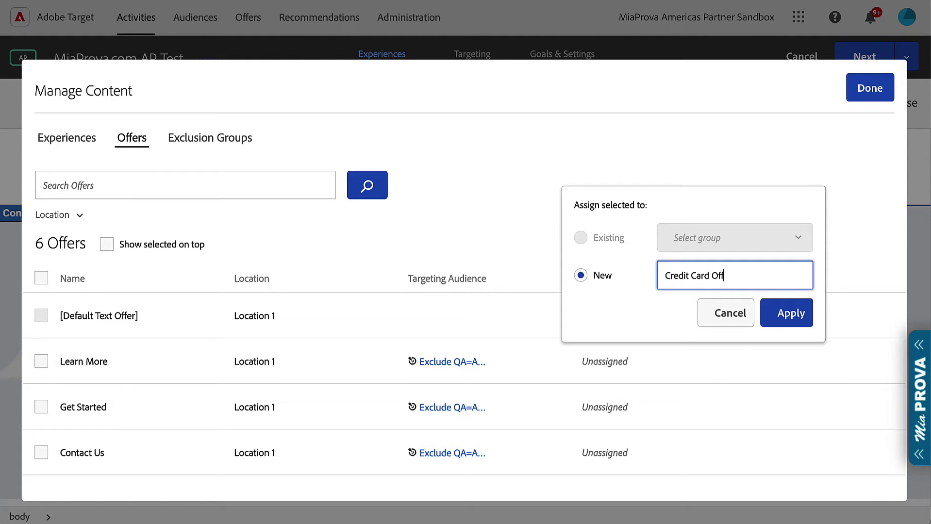
{"action": "type", "text": "er"}
{"action": "left_click", "coordinate": [796, 316]}
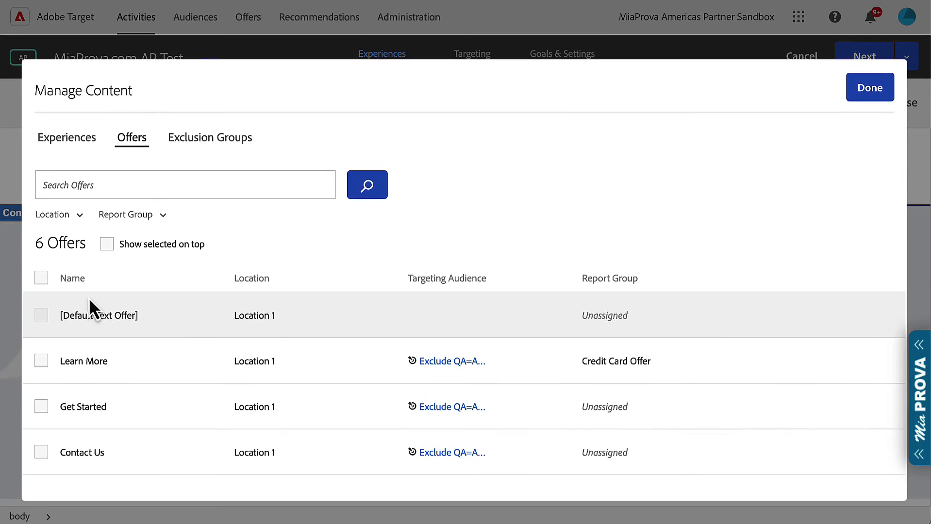
Step: Assign the Get Started offer to the existing Credit Card Offer report group
{"action": "mouse_move", "coordinate": [344, 363]}
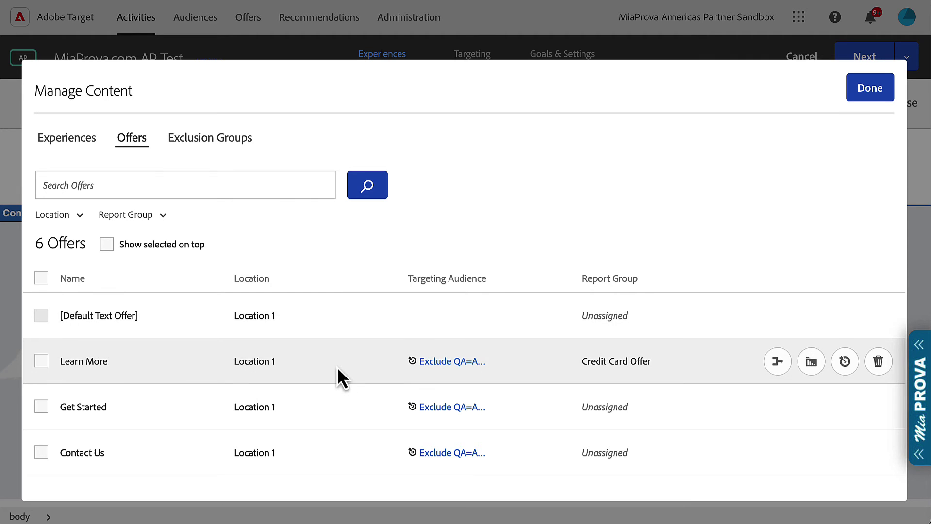
{"action": "scroll", "coordinate": [337, 368], "scroll_direction": "down", "scroll_amount": 2}
{"action": "scroll", "coordinate": [337, 368], "scroll_direction": "up", "scroll_amount": 2}
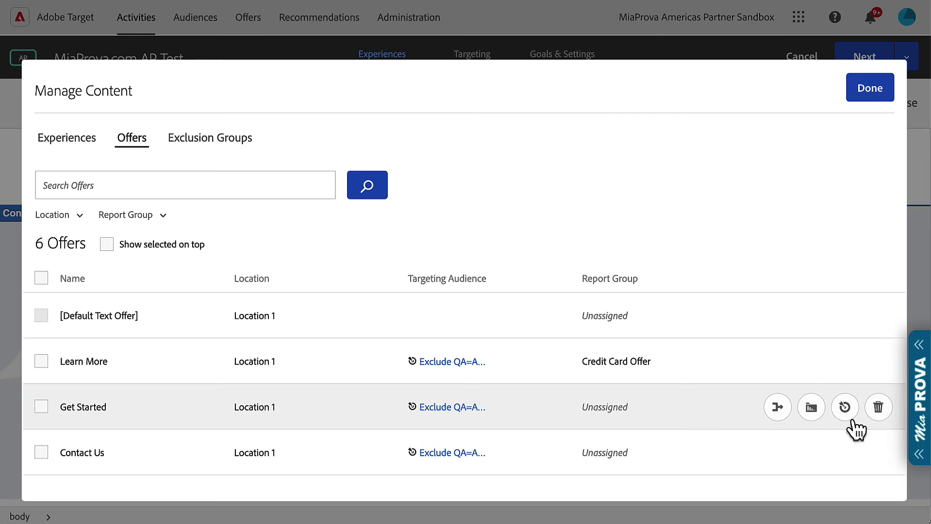
{"action": "left_click", "coordinate": [814, 416]}
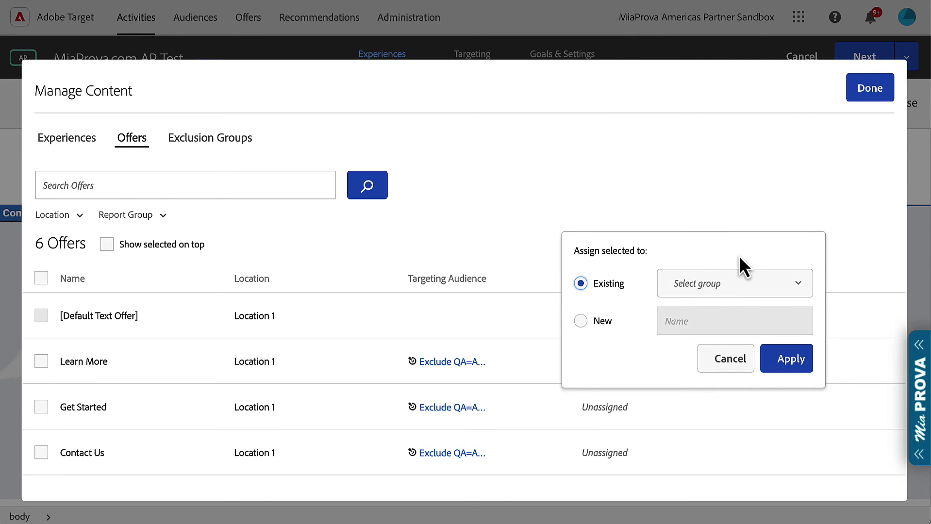
{"action": "left_click", "coordinate": [742, 287]}
{"action": "left_click", "coordinate": [727, 315]}
{"action": "left_click", "coordinate": [790, 367]}
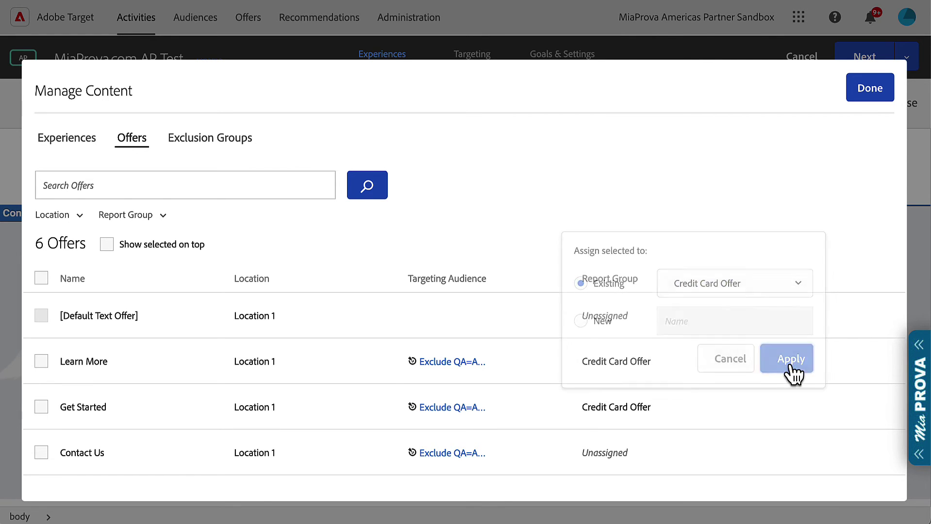
Step: Finish Manage Content, skip through targeting and goals, and Save & Close the activity
{"action": "left_click", "coordinate": [872, 81]}
{"action": "left_click", "coordinate": [872, 65]}
{"action": "left_click", "coordinate": [872, 66]}
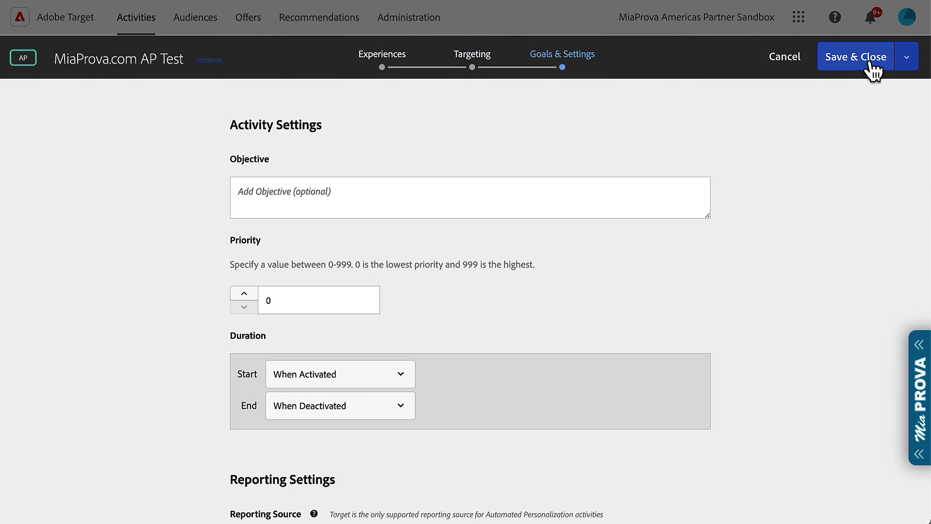
{"action": "left_click", "coordinate": [872, 58]}
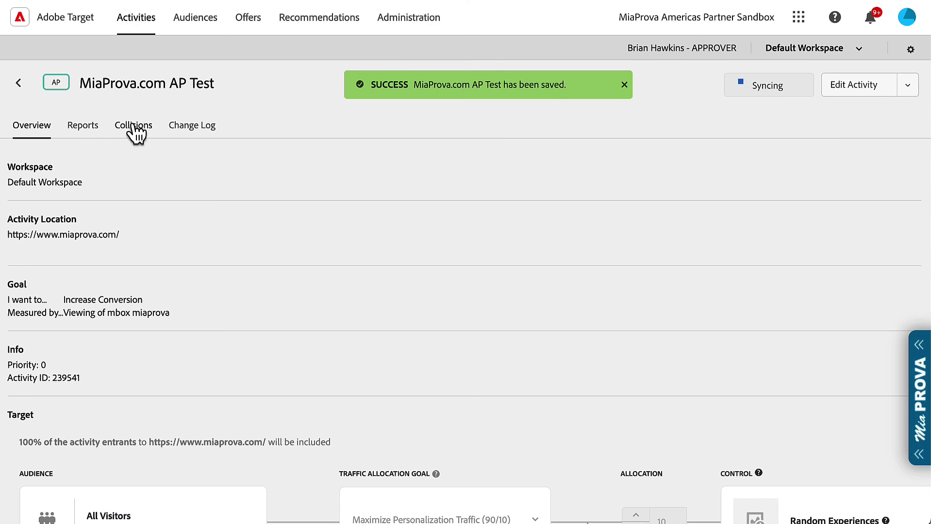
Step: On the activity's Reports tab, choose the Last 30 Days date range preset
{"action": "left_click", "coordinate": [82, 127]}
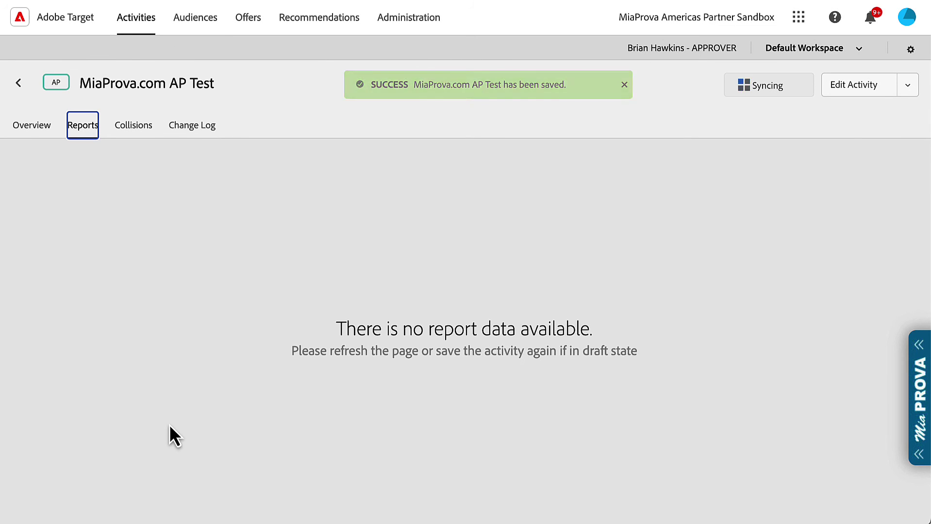
{"action": "left_click", "coordinate": [25, 127]}
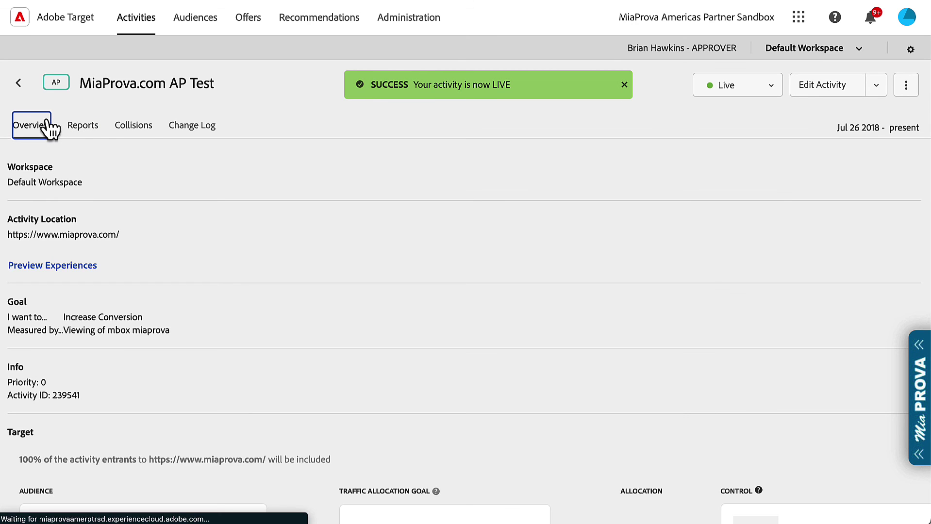
{"action": "left_click", "coordinate": [90, 130]}
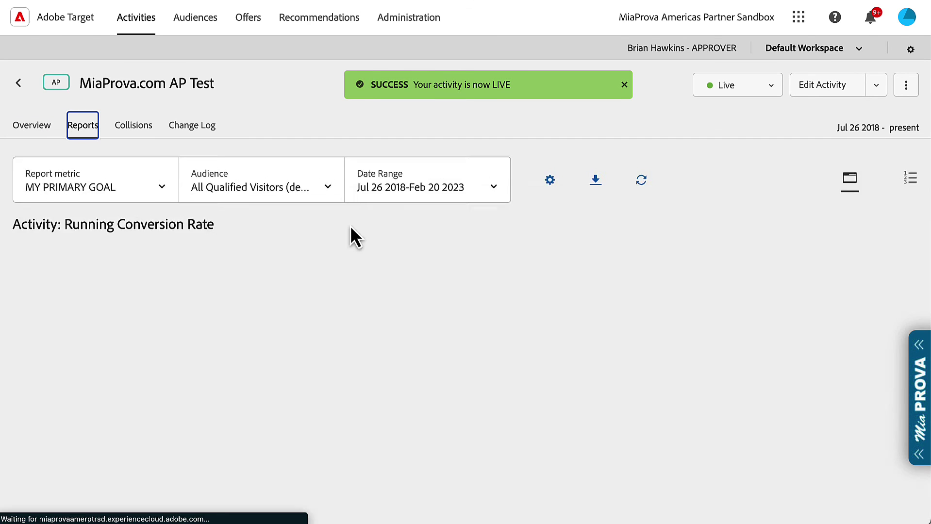
{"action": "right_click", "coordinate": [351, 222]}
{"action": "key", "text": "Escape"}
{"action": "left_click", "coordinate": [411, 212]}
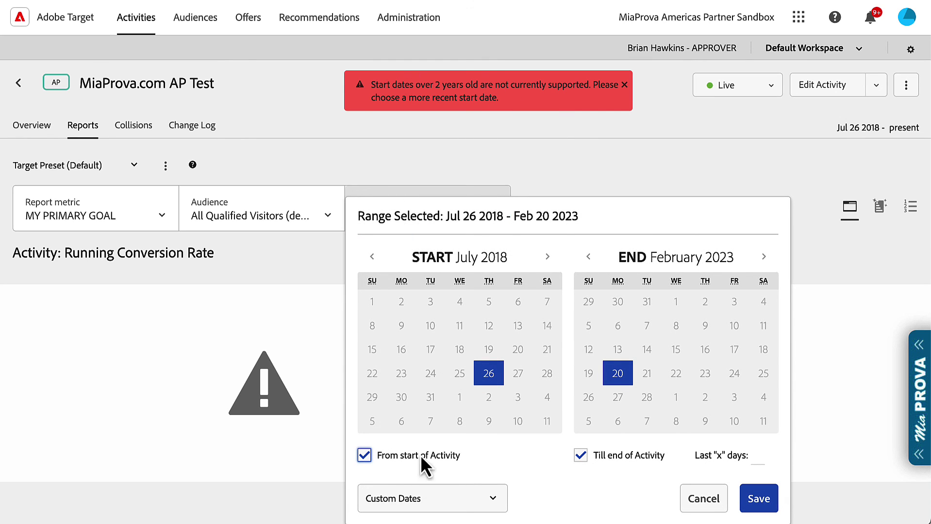
{"action": "left_click", "coordinate": [455, 495]}
{"action": "left_click", "coordinate": [450, 447]}
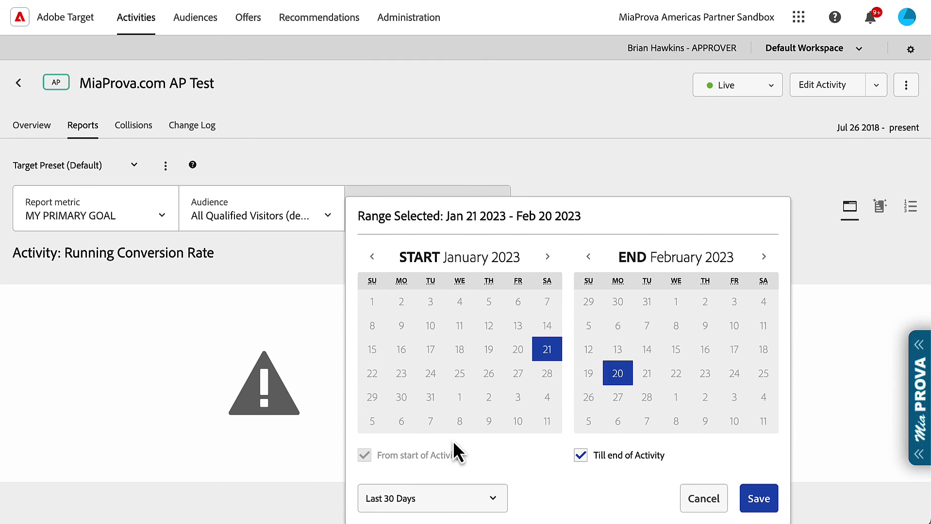
Step: Save the date range, break Control down by Reporting Group, and hide the Credit Card Offer line
{"action": "left_click", "coordinate": [759, 500]}
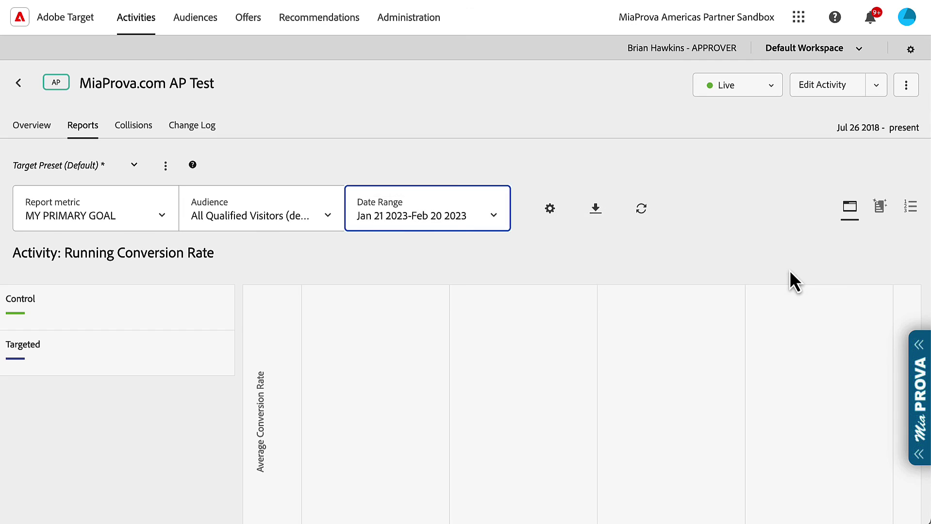
{"action": "scroll", "coordinate": [792, 277], "scroll_direction": "down", "scroll_amount": 5}
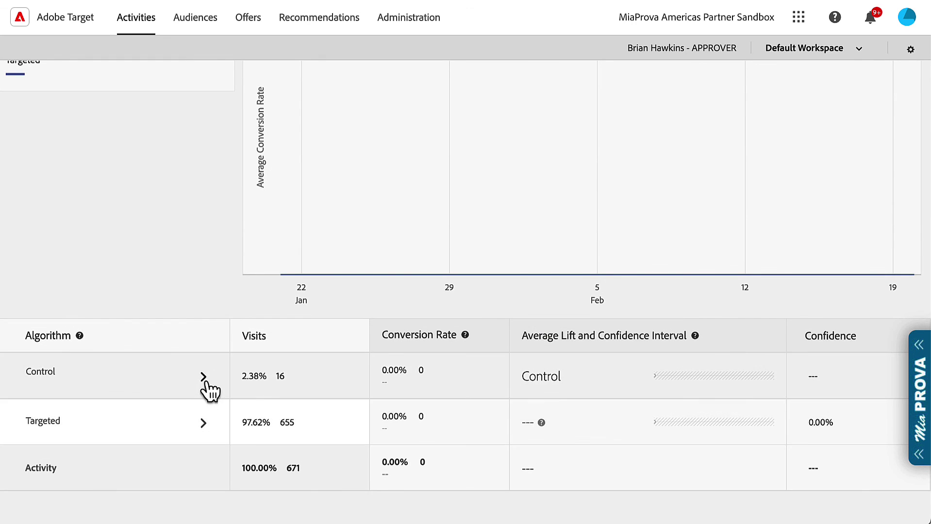
{"action": "left_click", "coordinate": [206, 385]}
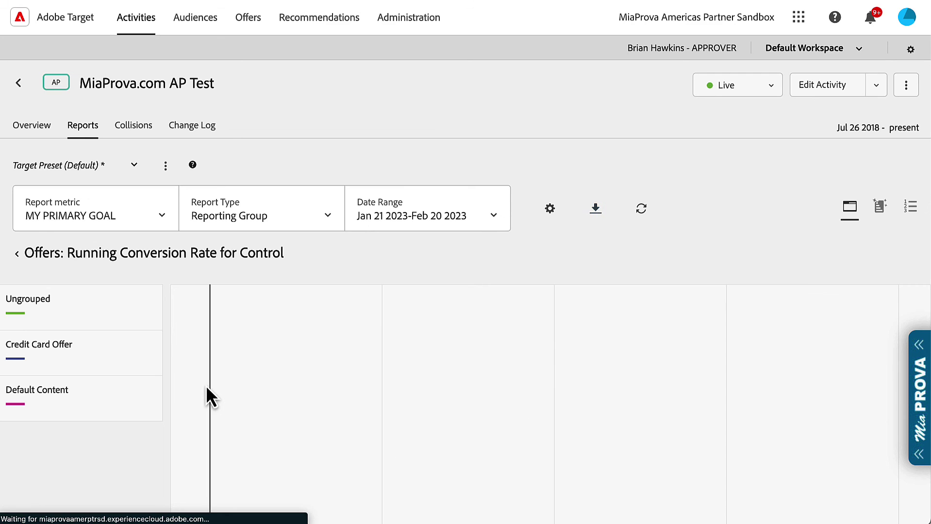
{"action": "left_click", "coordinate": [296, 223]}
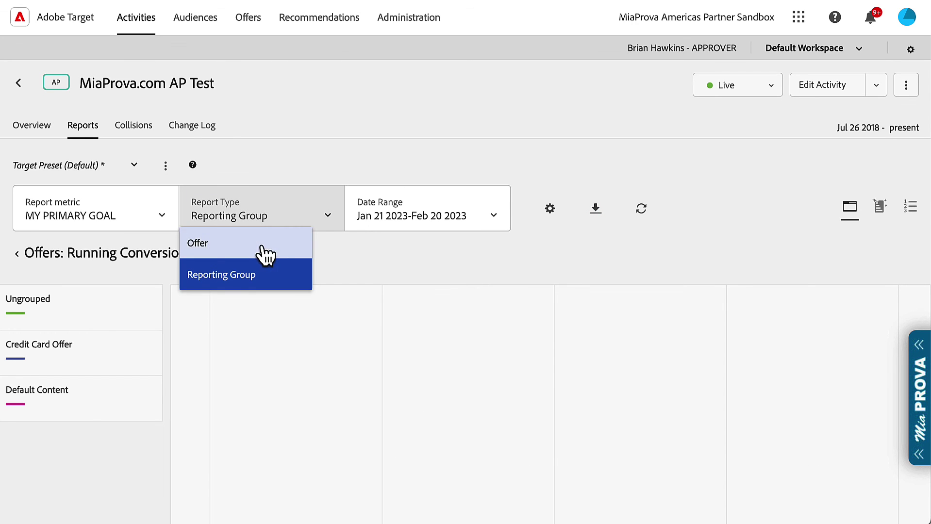
{"action": "left_click", "coordinate": [339, 266]}
{"action": "left_click", "coordinate": [33, 362]}
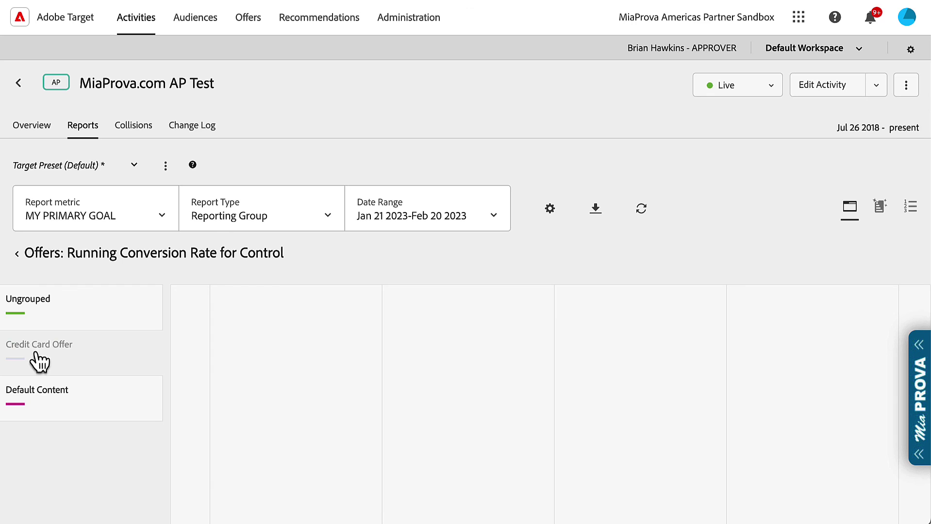
{"action": "scroll", "coordinate": [221, 393], "scroll_direction": "down", "scroll_amount": 2}
{"action": "scroll", "coordinate": [220, 391], "scroll_direction": "down", "scroll_amount": 2}
{"action": "scroll", "coordinate": [220, 390], "scroll_direction": "up", "scroll_amount": 2}
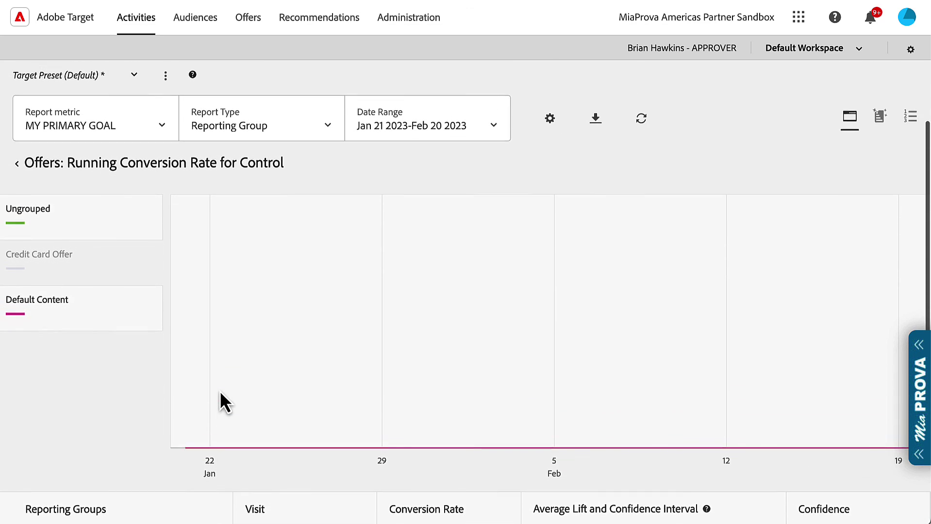
{"action": "scroll", "coordinate": [219, 390], "scroll_direction": "up", "scroll_amount": 2}
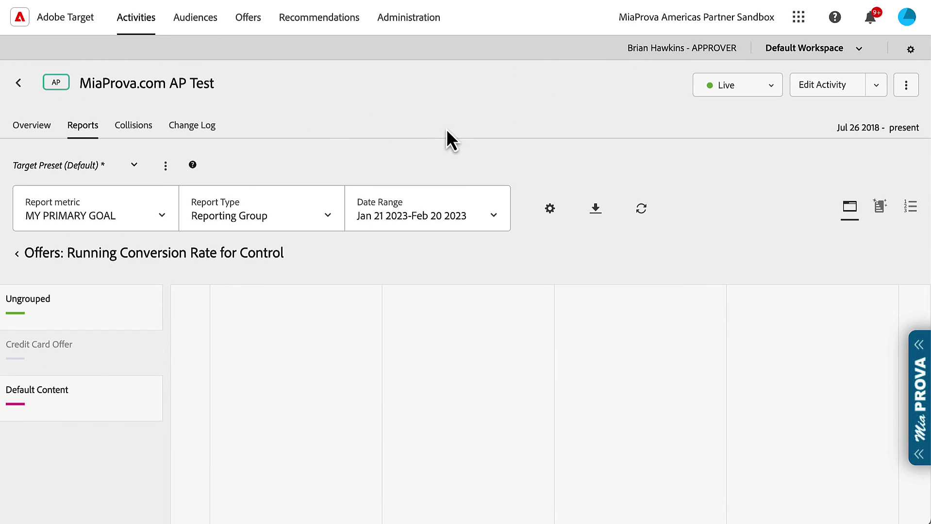